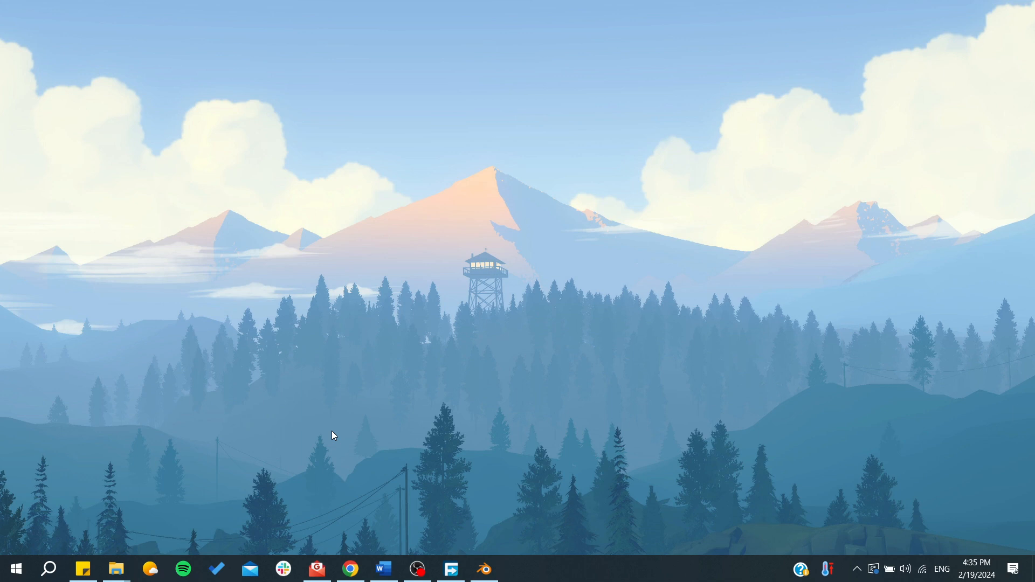
# In Chrome, open the blender.org site from the Google results and go to its Download page.
pyautogui.click(350, 569)
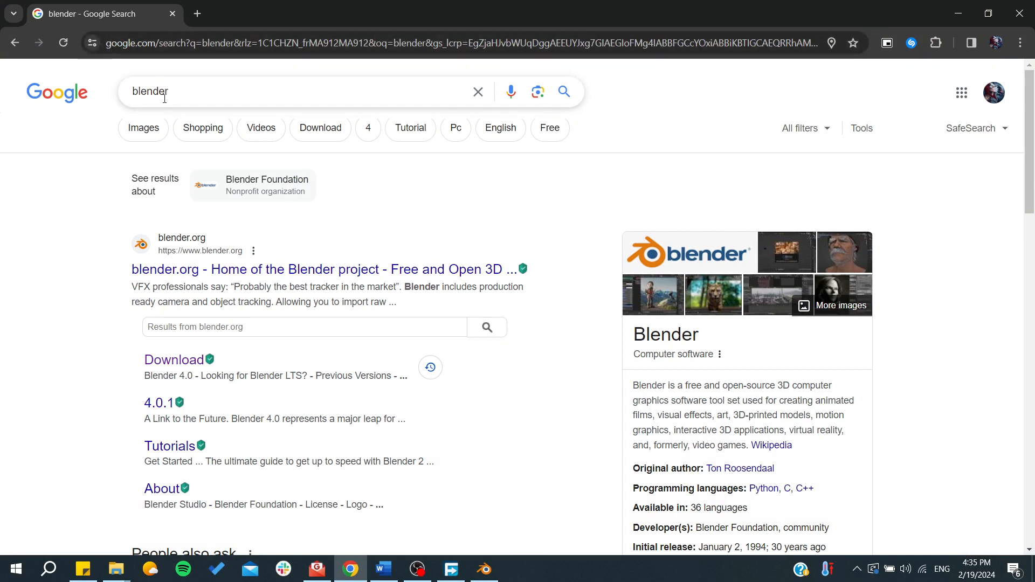
pyautogui.moveTo(167, 91); pyautogui.dragTo(126, 93)
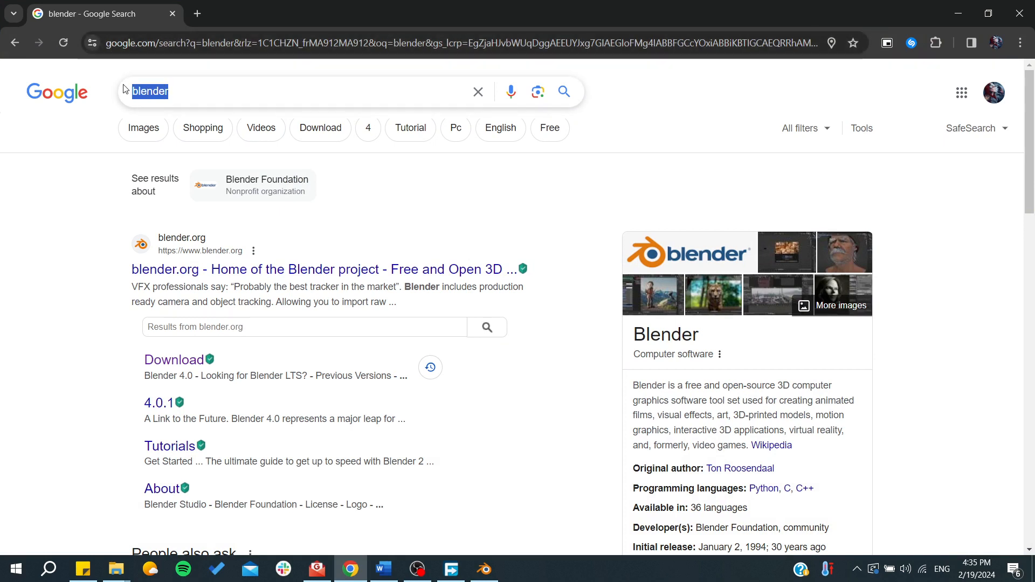
pyautogui.click(173, 250)
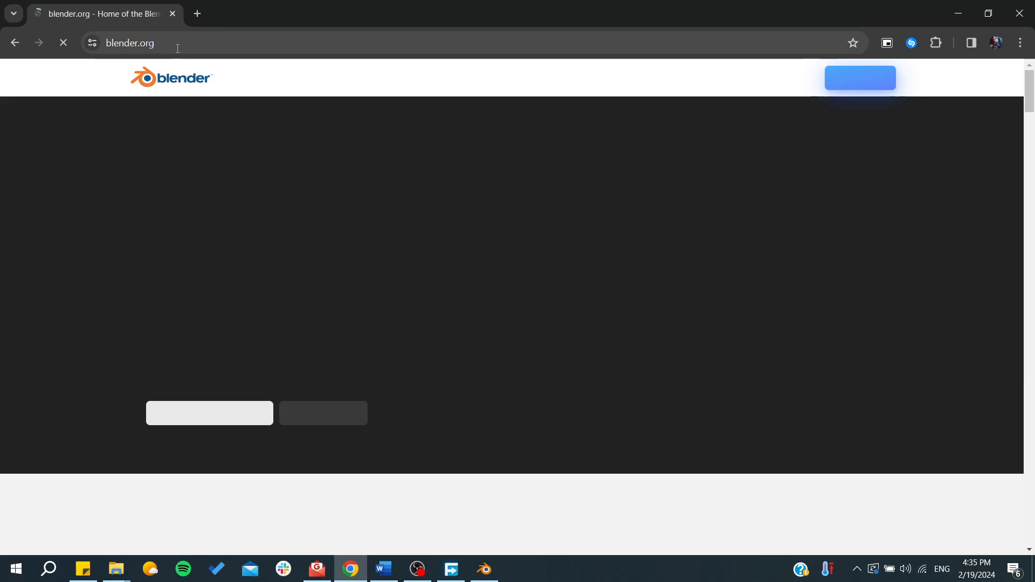
pyautogui.moveTo(177, 48); pyautogui.dragTo(101, 47)
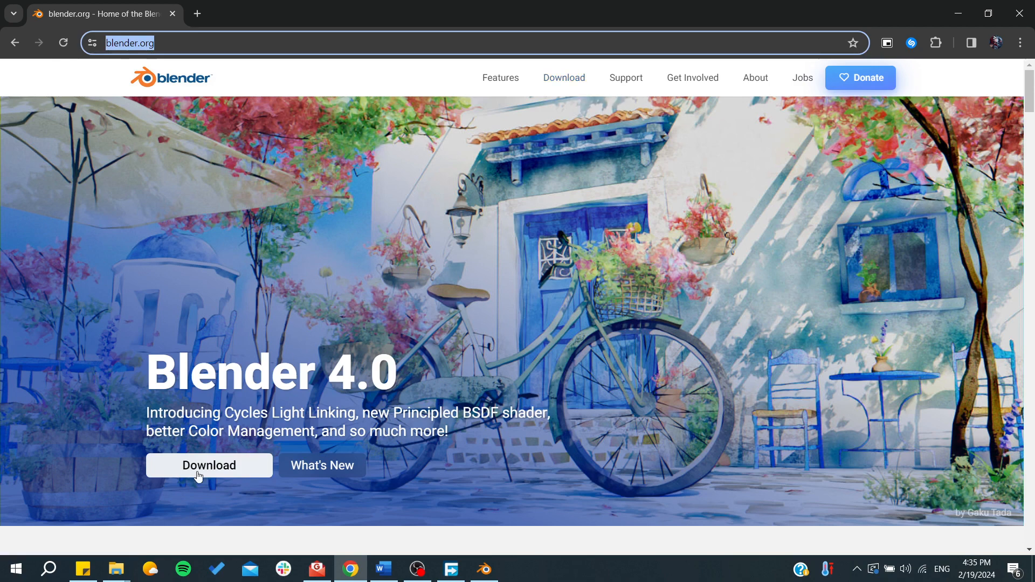
pyautogui.click(583, 82)
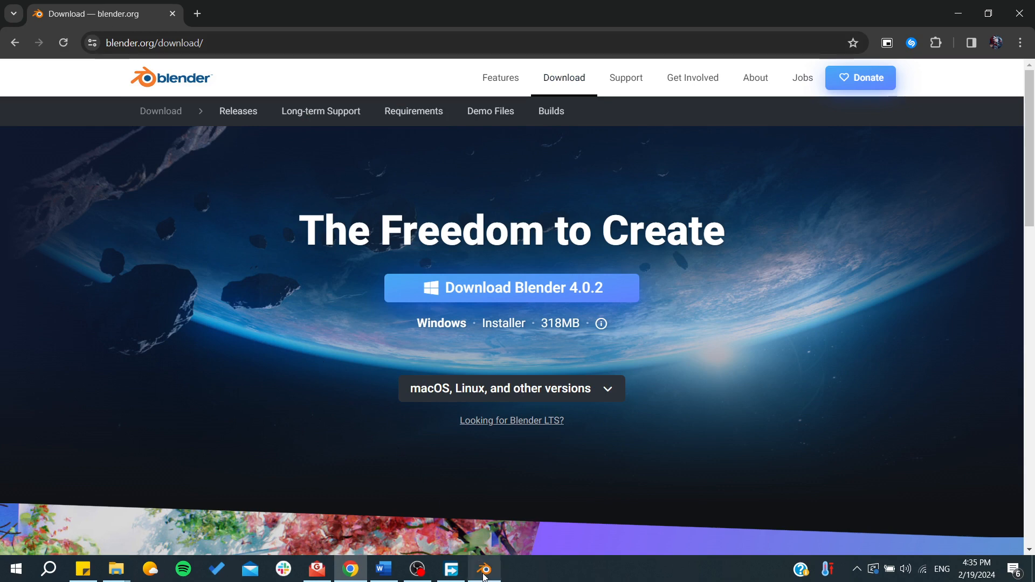
# Switch to the already open, unsaved Blender project.
pyautogui.moveTo(484, 576)
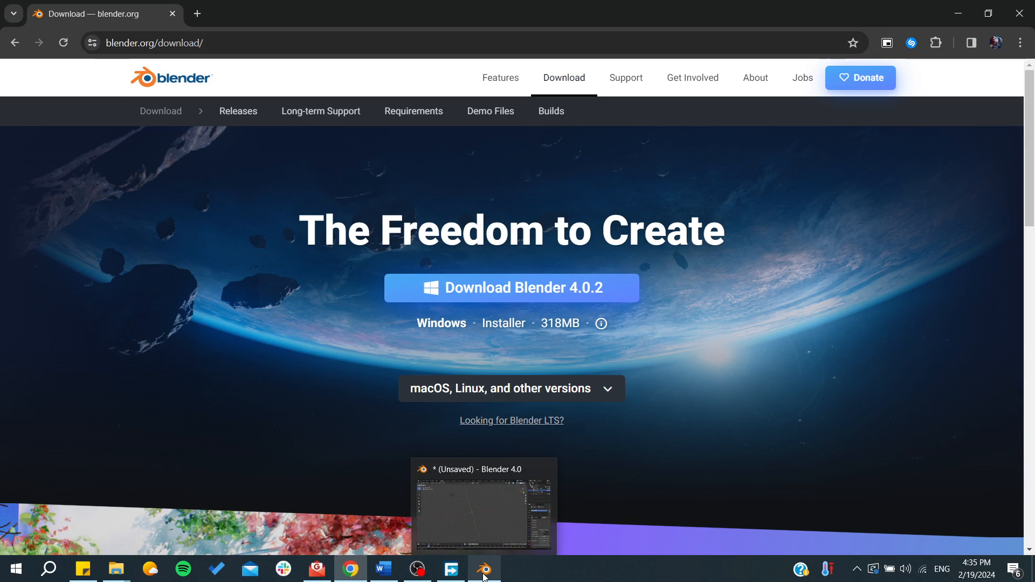
pyautogui.click(483, 573)
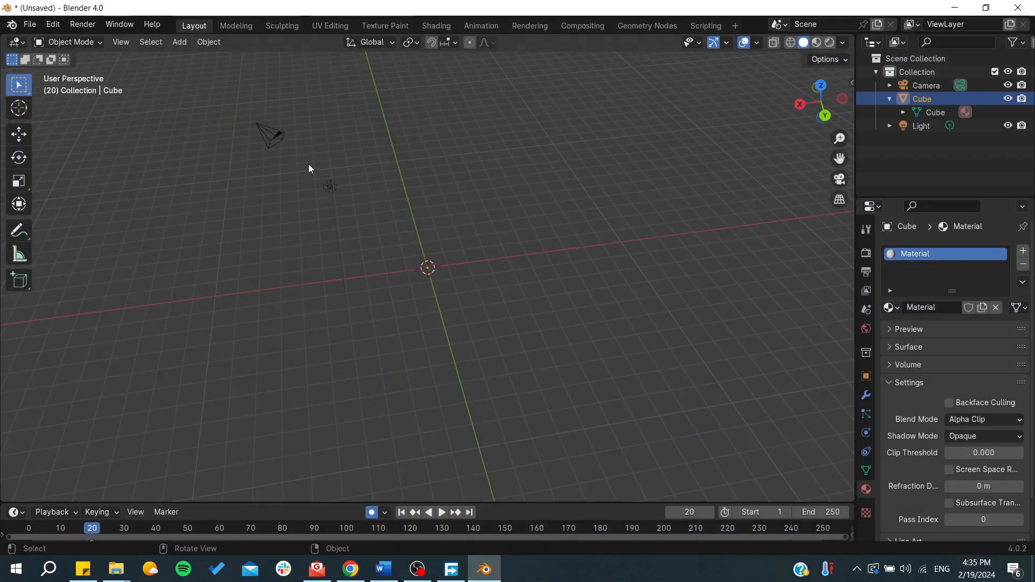
pyautogui.scroll(-2, 436, 333)
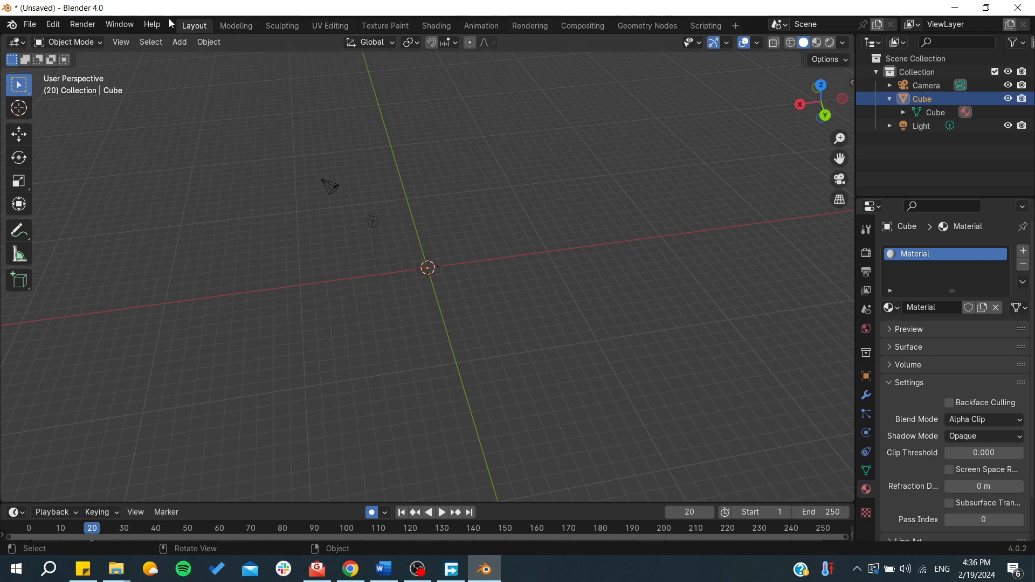
pyautogui.click(27, 30)
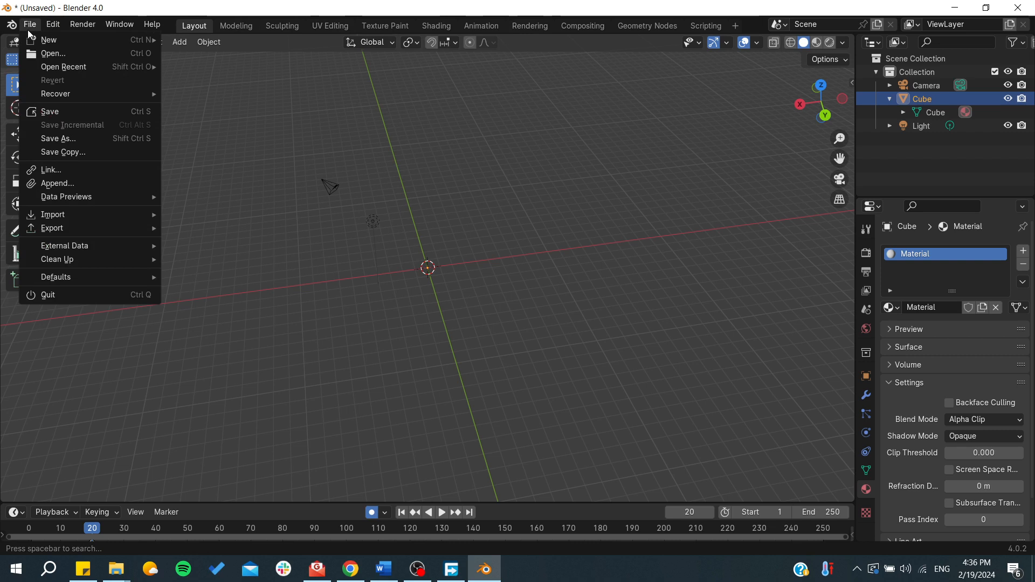
pyautogui.moveTo(40, 46)
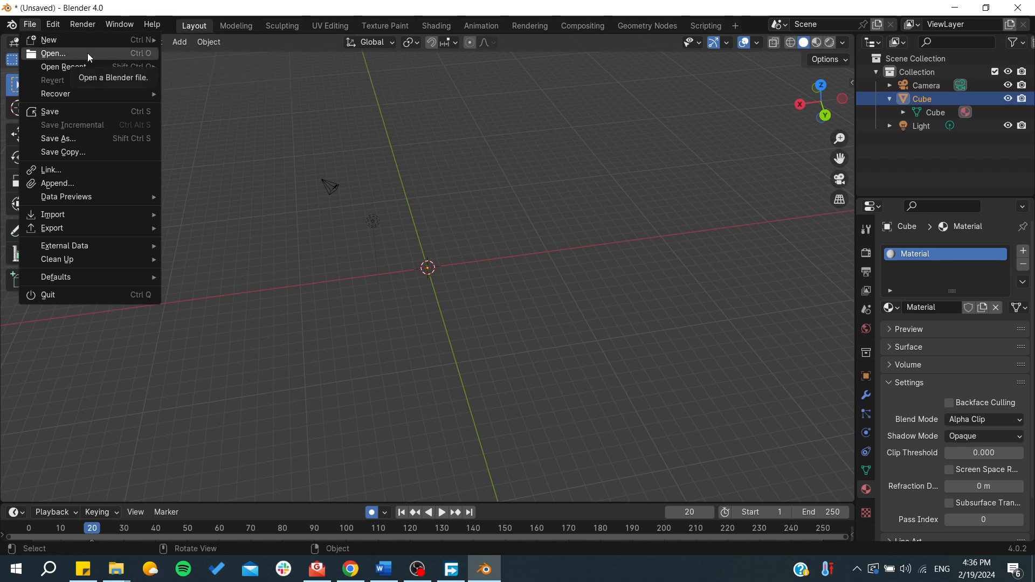
pyautogui.click(32, 26)
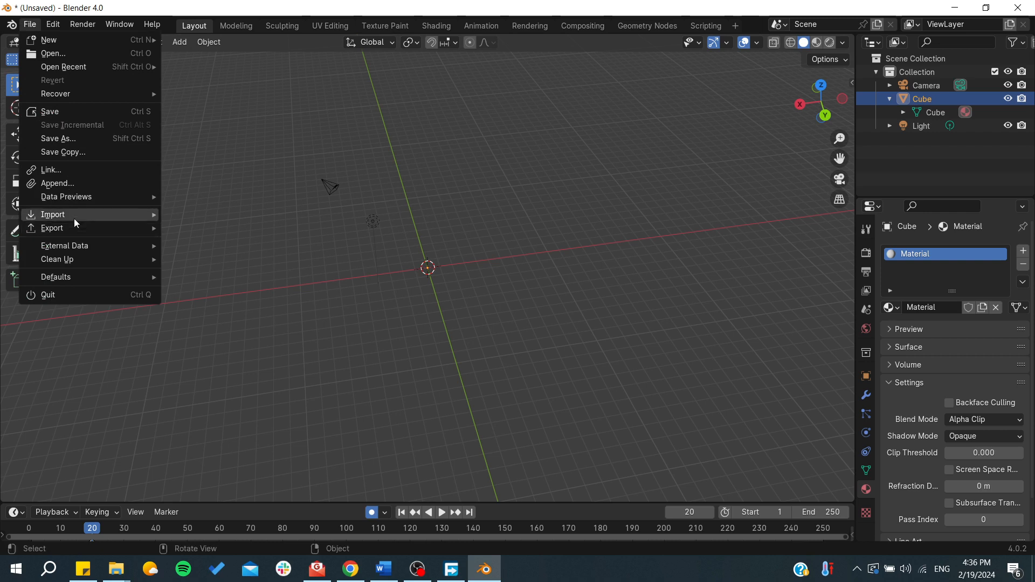
pyautogui.moveTo(79, 229)
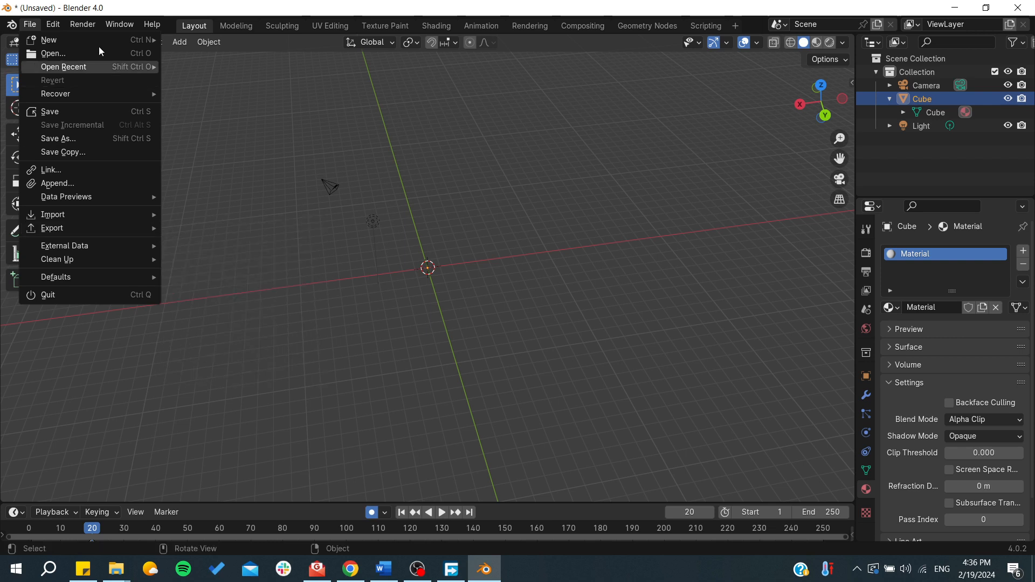
pyautogui.click(60, 27)
pyautogui.click(56, 27)
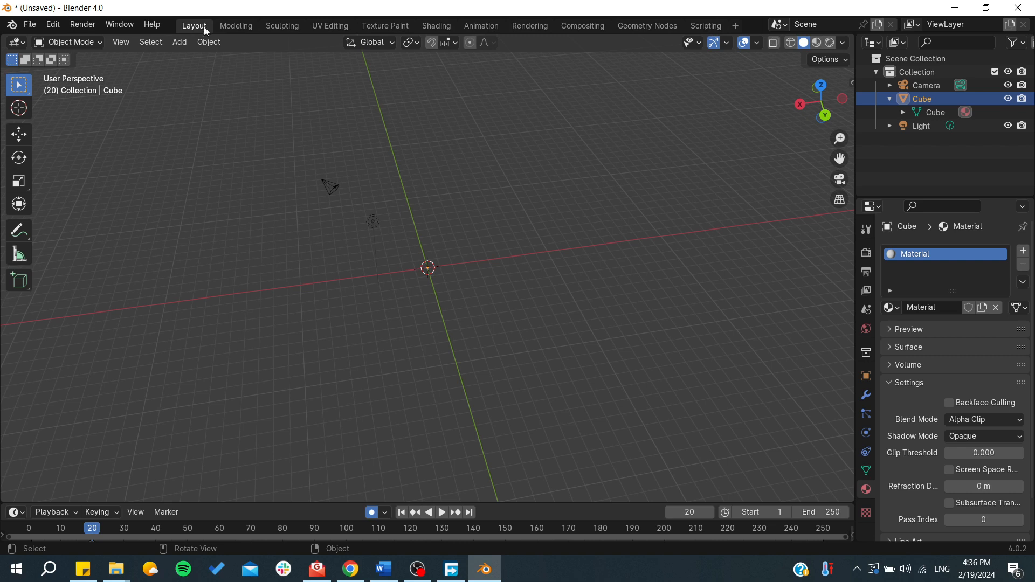
# Switch to the Modeling workspace, draw a tall box at the world origin with the Add Cube tool, and deselect it.
pyautogui.scroll(-2, 247, 228)
pyautogui.click(235, 26)
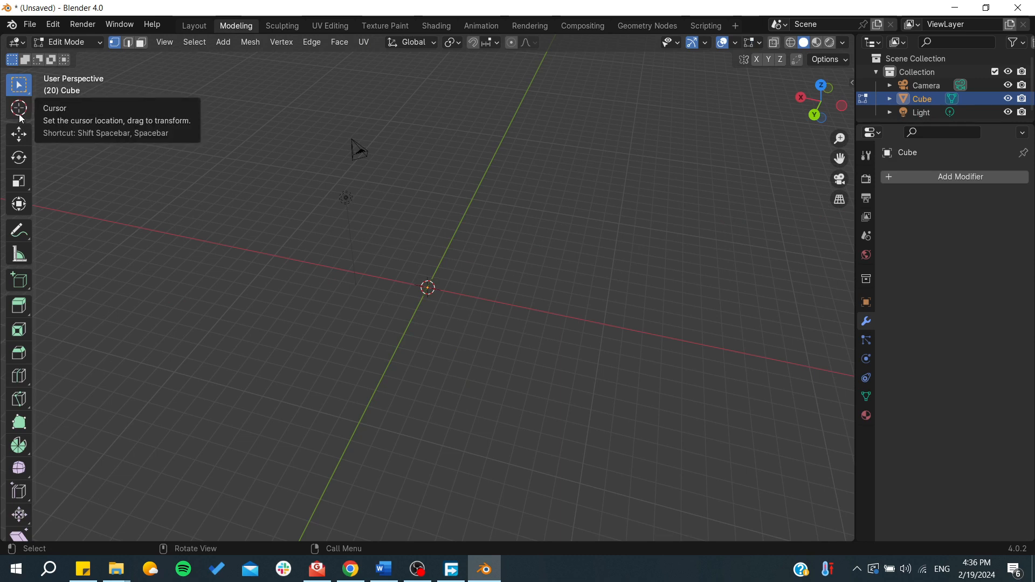
pyautogui.click(28, 285)
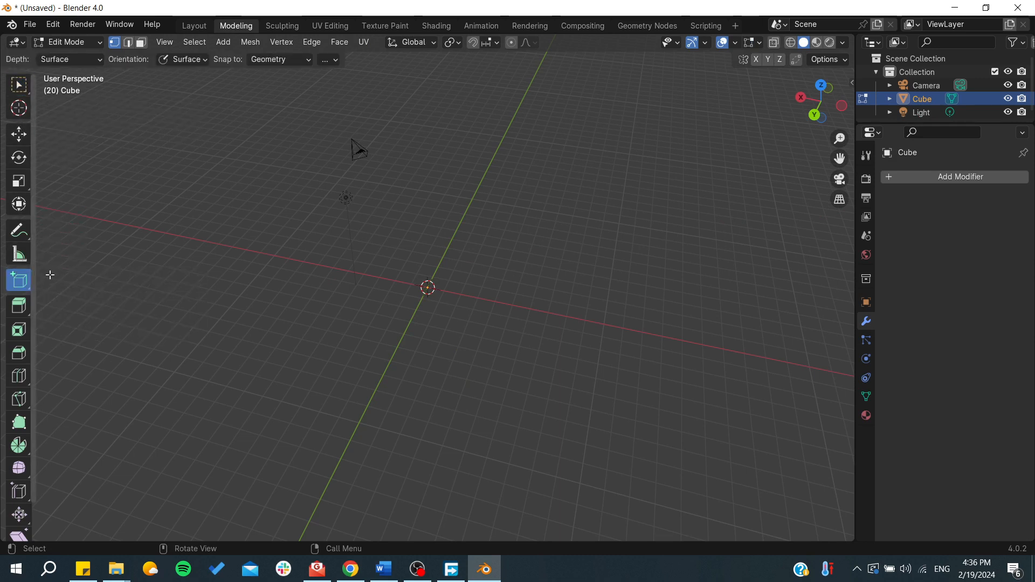
pyautogui.moveTo(427, 287); pyautogui.dragTo(452, 349)
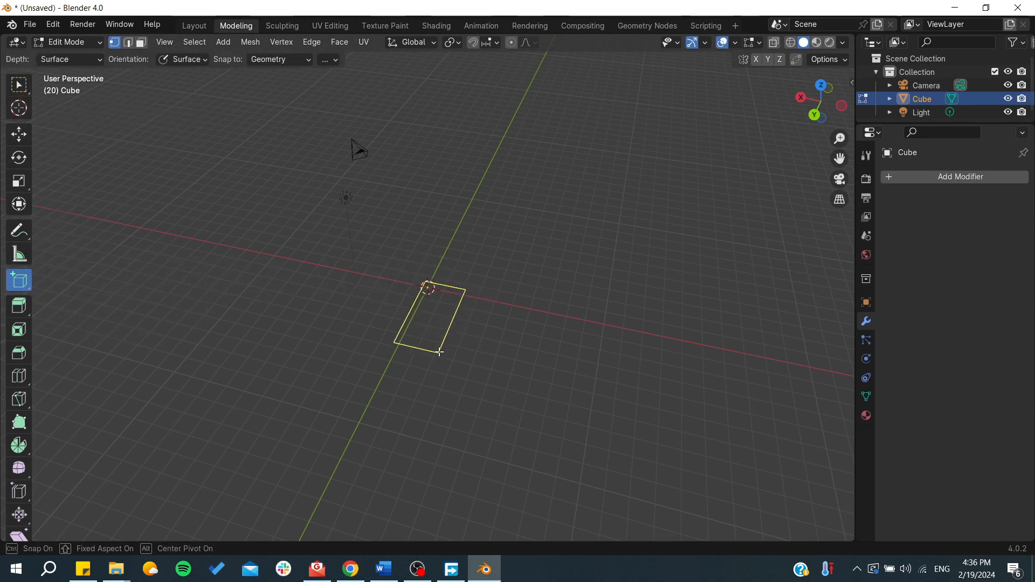
pyautogui.click(427, 259)
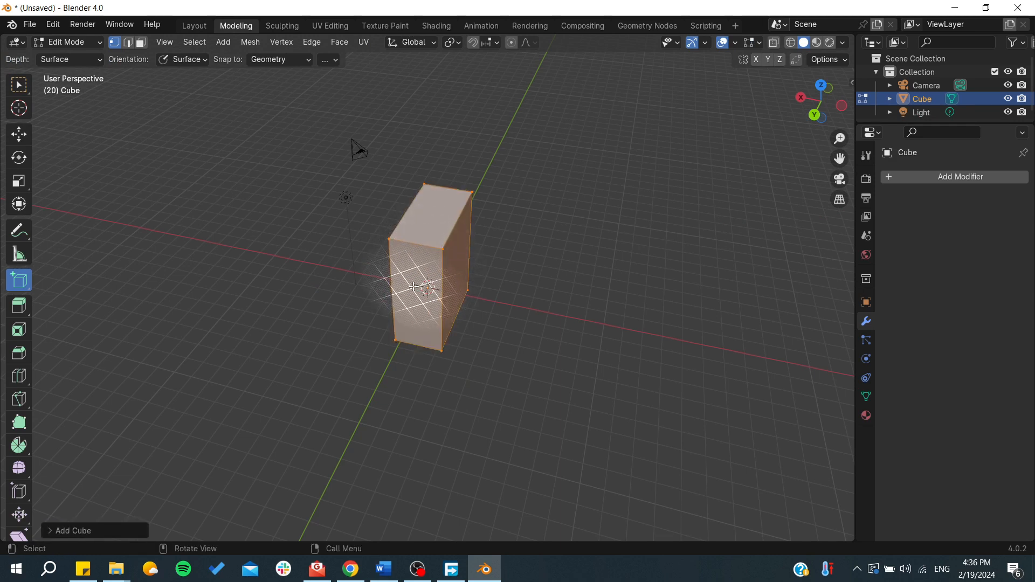
pyautogui.hotkey('alt', 'a')
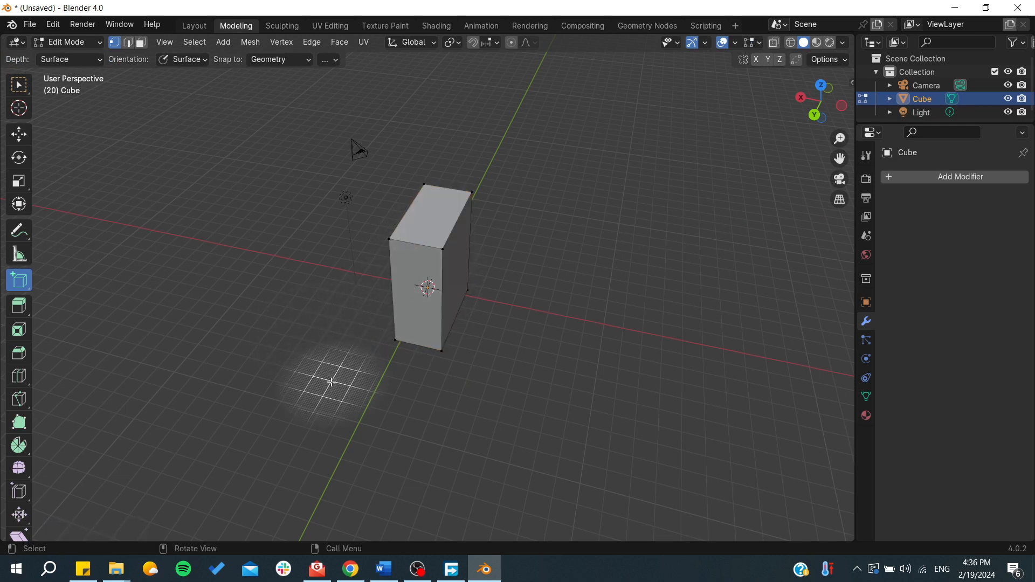
# Activate the Measure tool to show the measurement on the box.
pyautogui.moveTo(273, 341); pyautogui.dragTo(379, 341, button='middle')
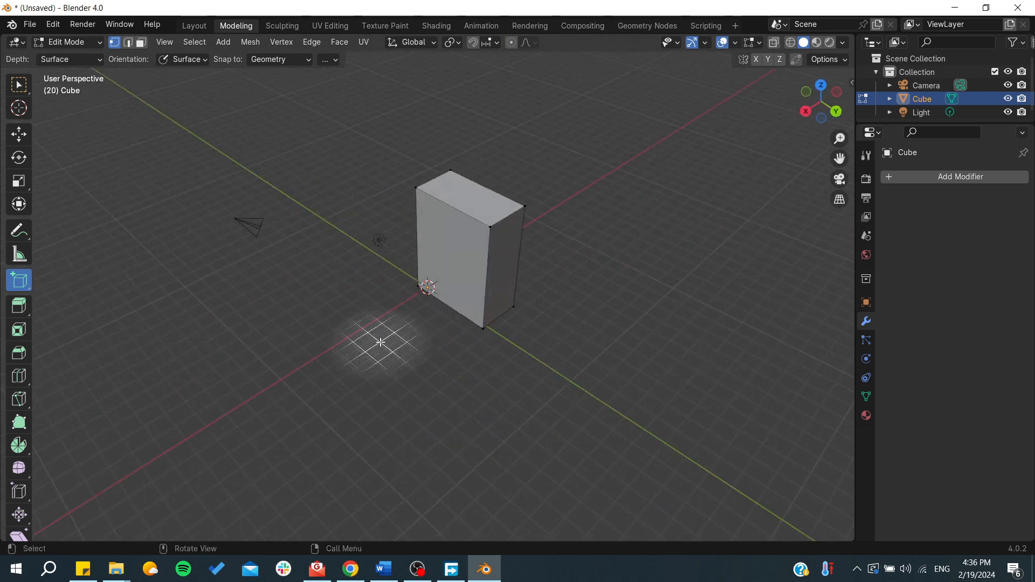
pyautogui.click(19, 253)
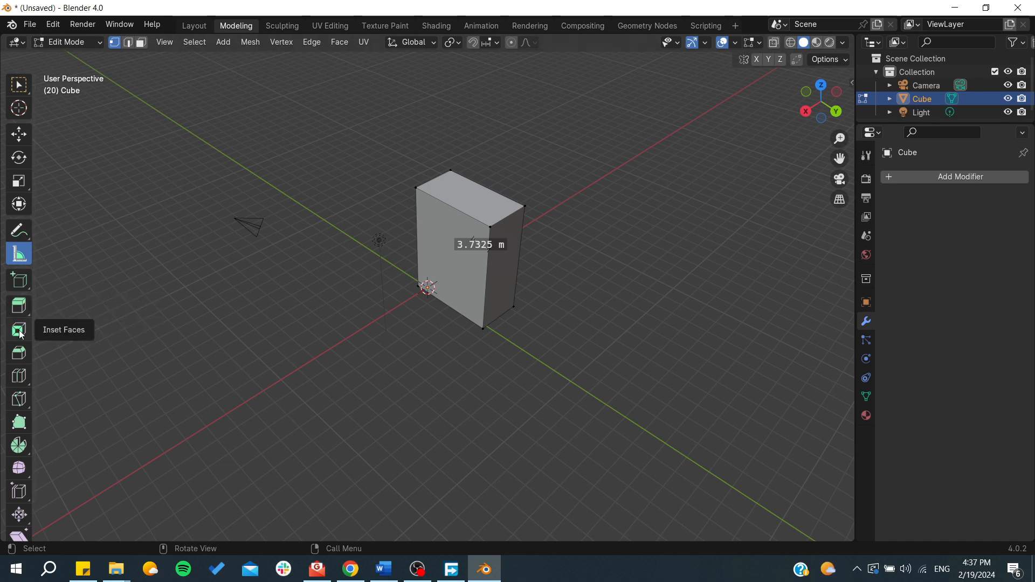
# Try to bevel the box at its nearest upper corner with the Bevel tool.
pyautogui.scroll(-1, 20, 334)
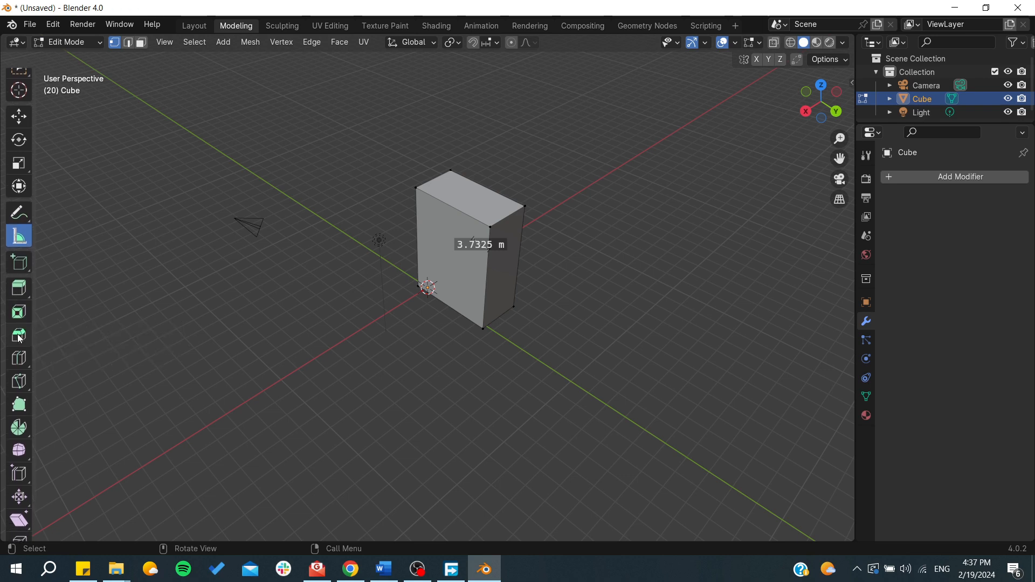
pyautogui.click(19, 336)
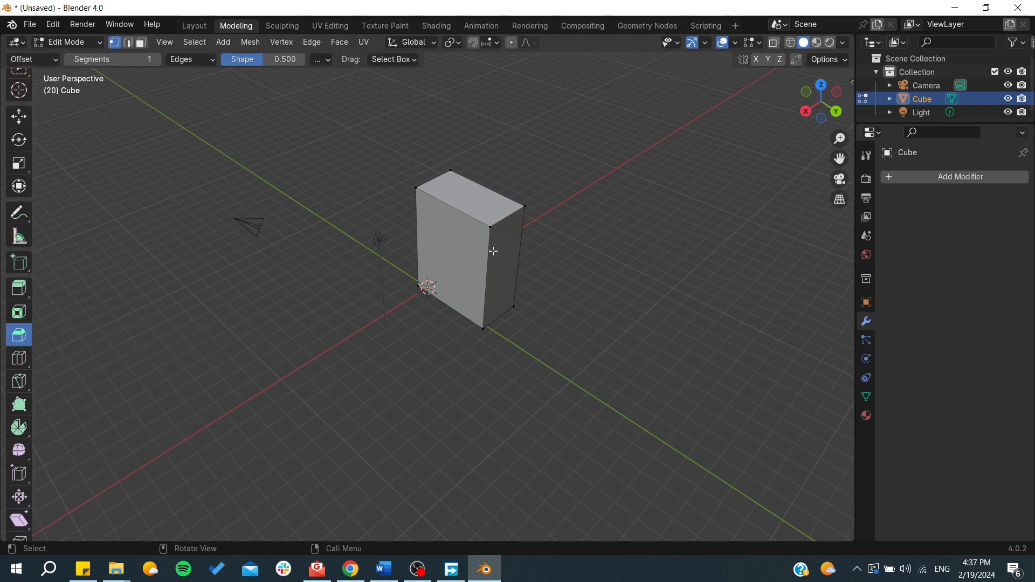
pyautogui.scroll(3, 475, 228)
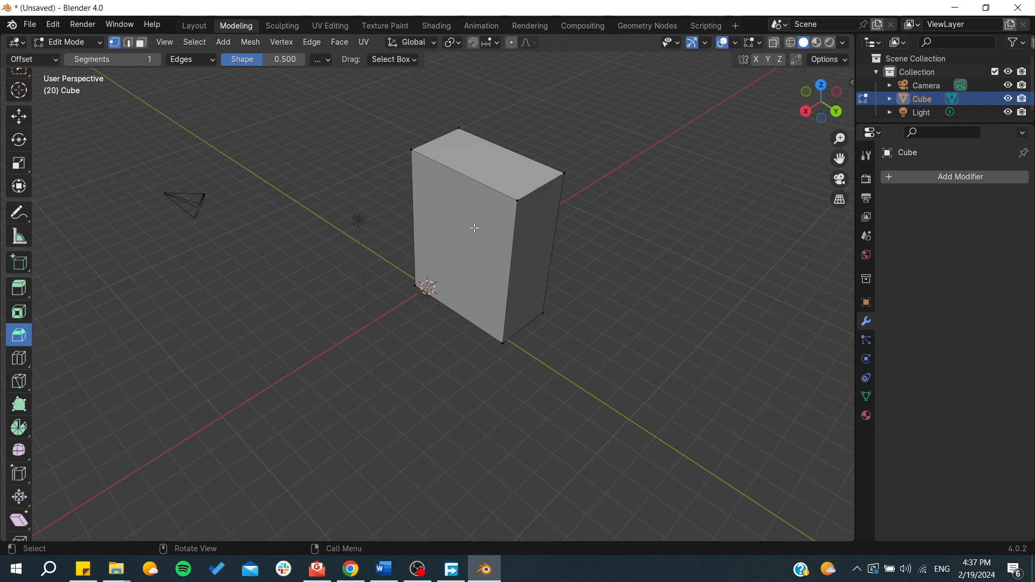
pyautogui.click(527, 215)
pyautogui.moveTo(540, 184); pyautogui.dragTo(507, 180)
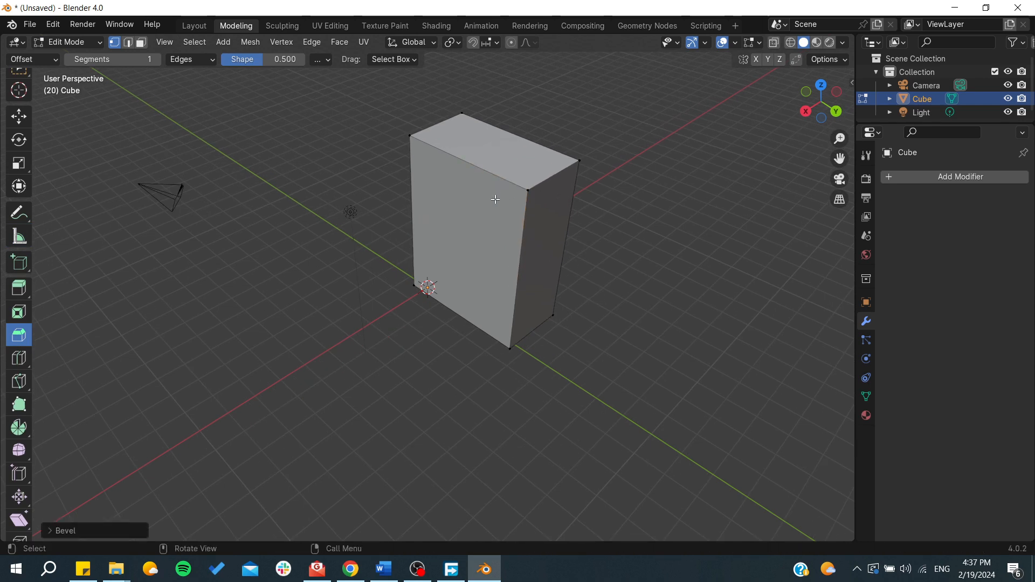
pyautogui.click(525, 214)
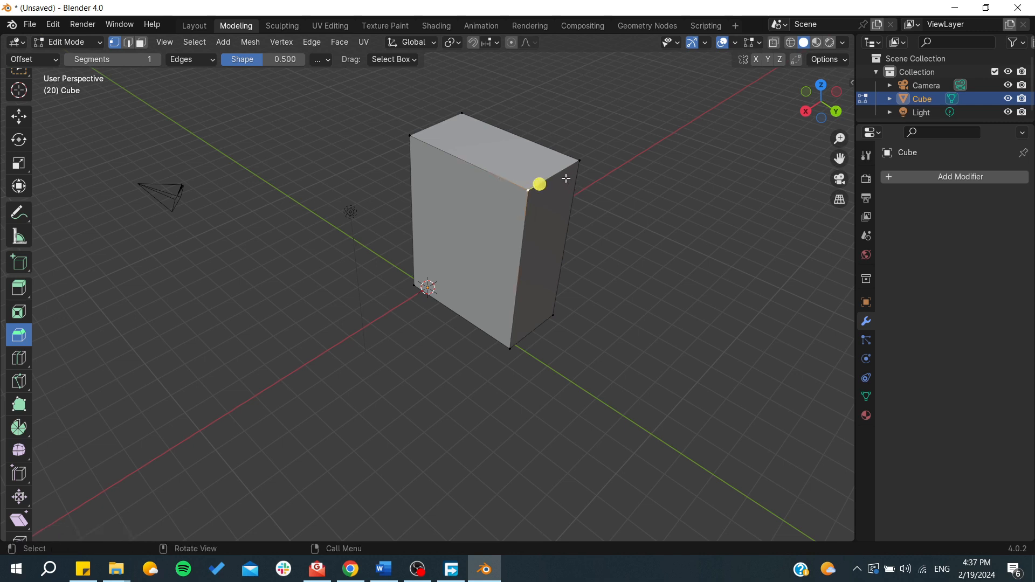
pyautogui.moveTo(539, 182)
pyautogui.mouseDown()
pyautogui.moveTo(559, 212)
pyautogui.moveTo(521, 172)
pyautogui.moveTo(523, 185)
pyautogui.mouseUp()
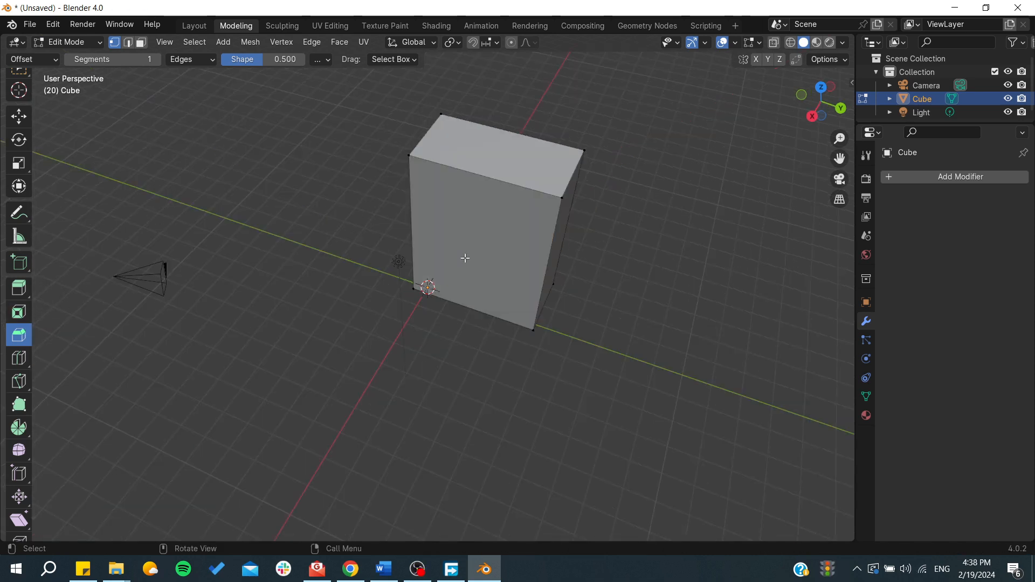
# Add a vertical loop cut through the middle of the box and a horizontal one around its mid-height at factor 0.016.
pyautogui.click(19, 358)
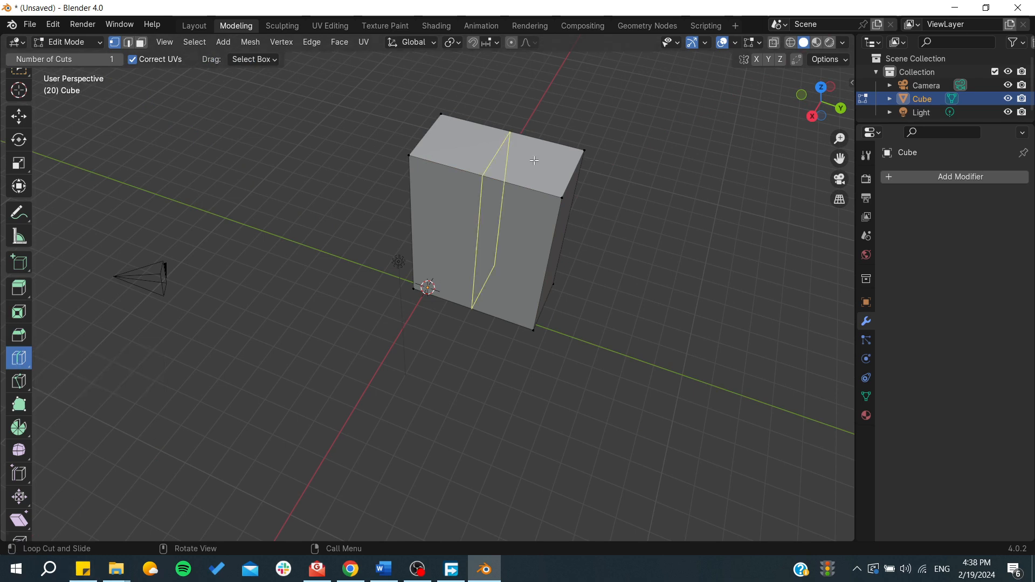
pyautogui.click(488, 199)
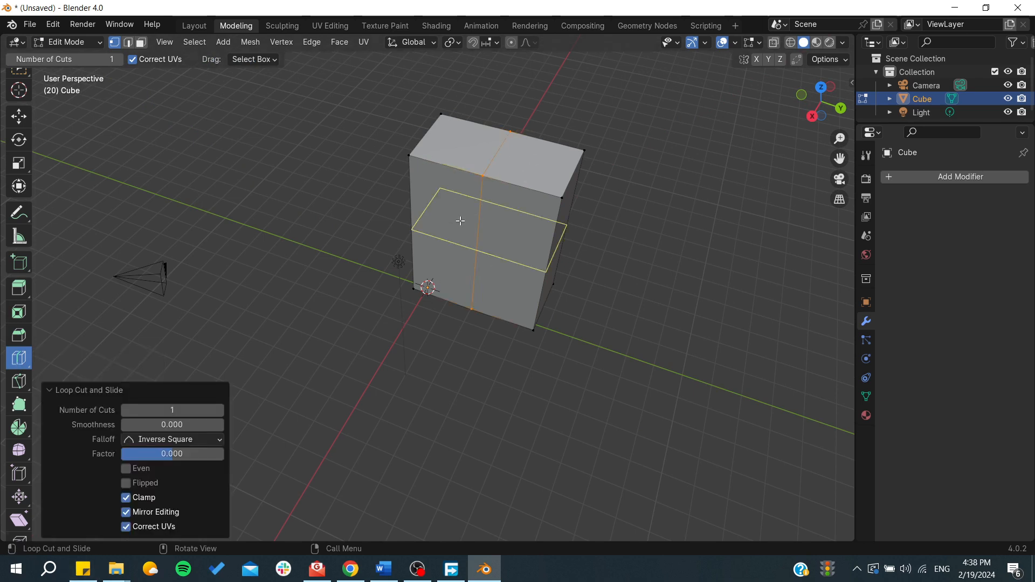
pyautogui.click(461, 222)
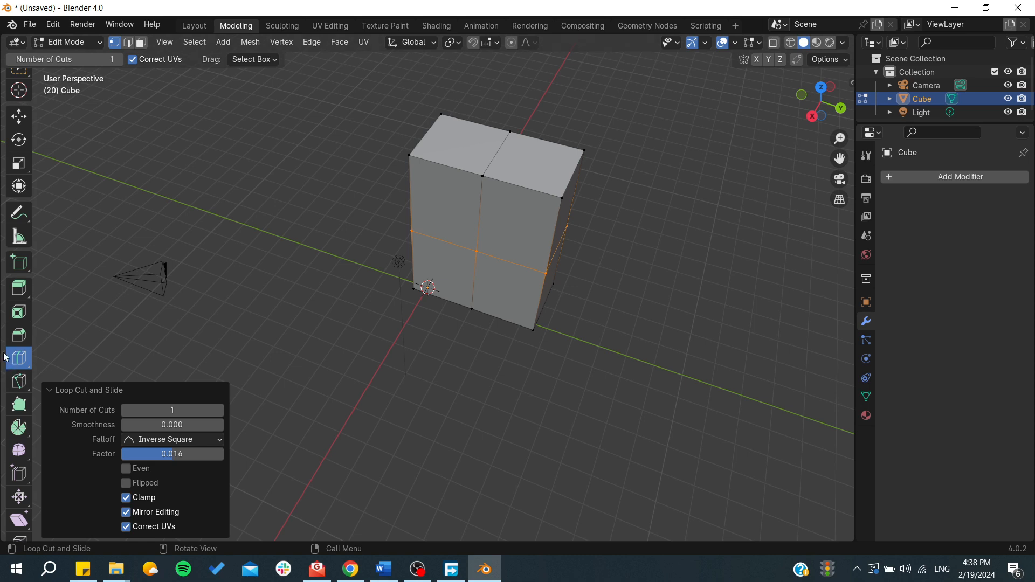
# Try a closed Knife cut from the box's far top corner through the top front midpoint to the horizontal loop's nearest corner.
pyautogui.click(19, 381)
pyautogui.click(584, 151)
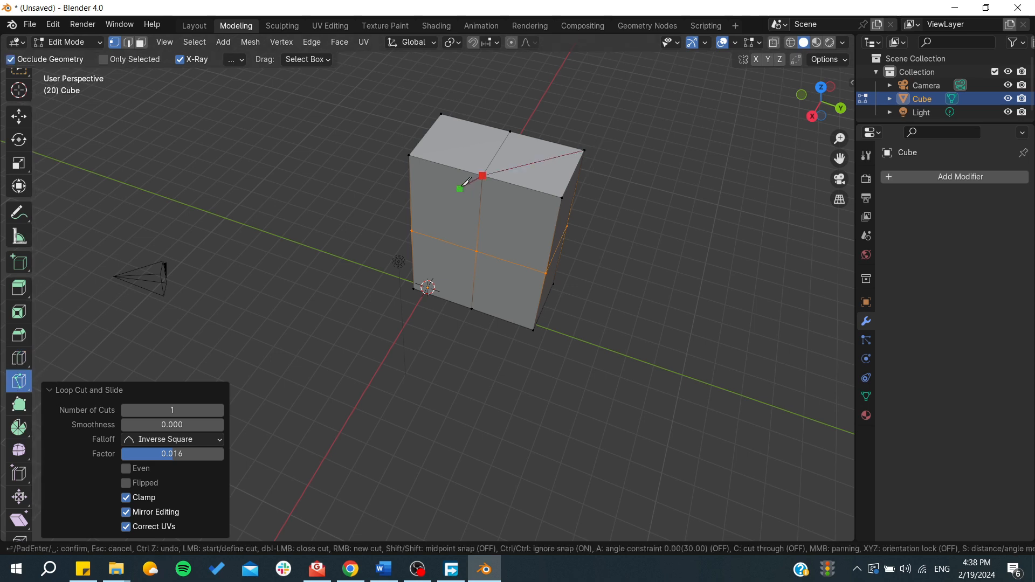
pyautogui.click(483, 176)
pyautogui.click(546, 273)
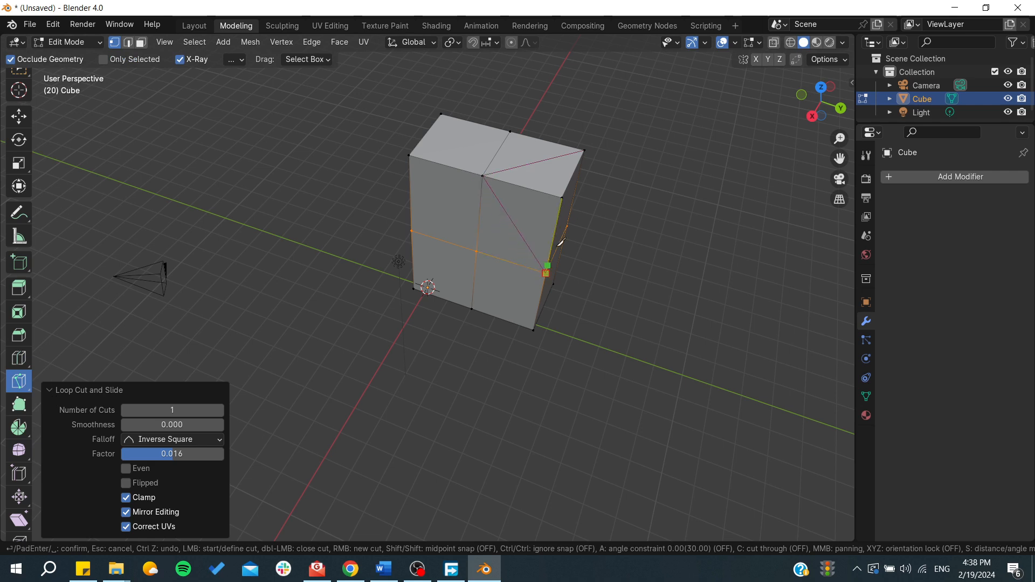
pyautogui.click(584, 150)
pyautogui.press('Escape')
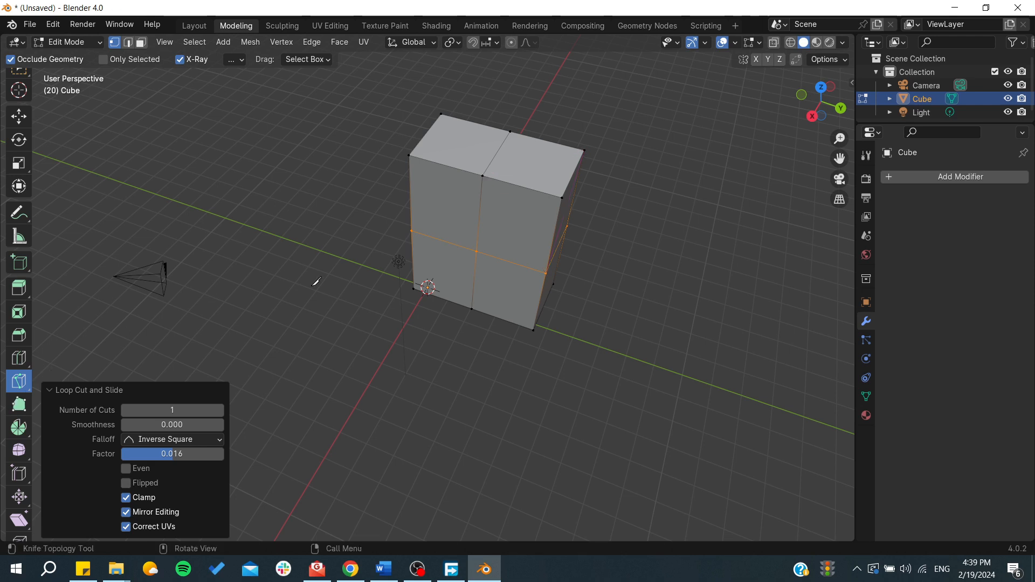
pyautogui.click(311, 286)
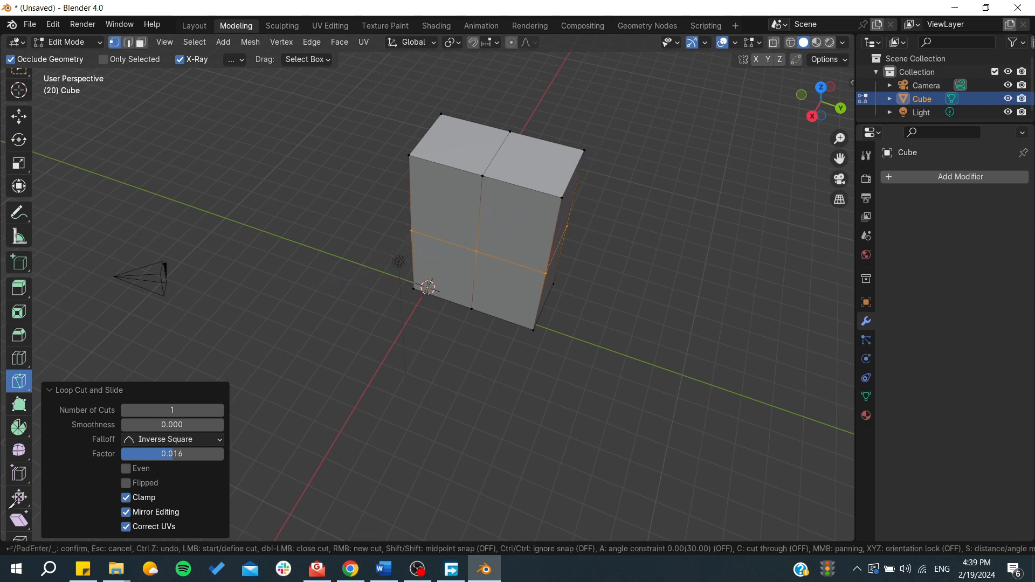
pyautogui.scroll(-1, 9, 508)
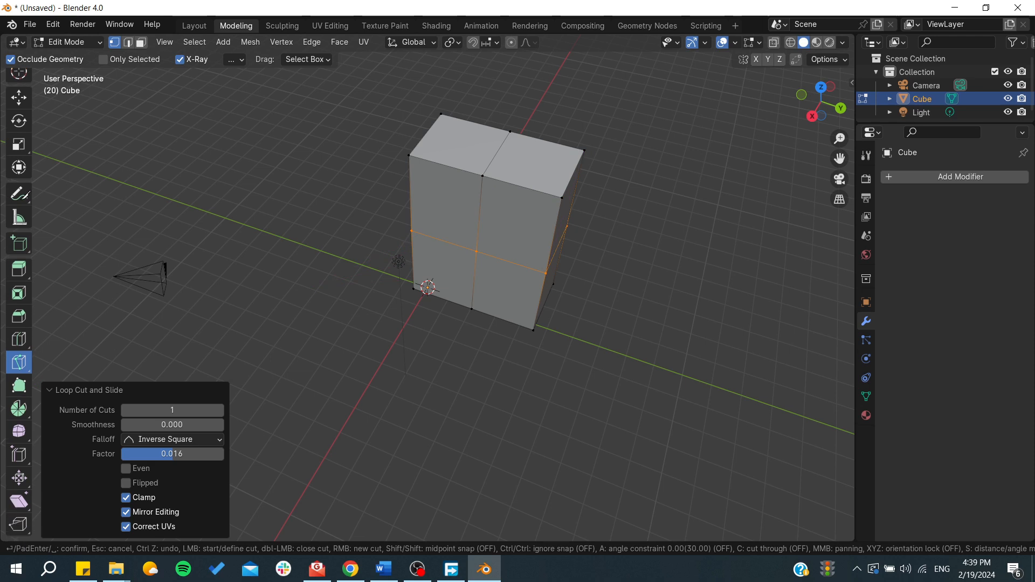
pyautogui.press('Escape')
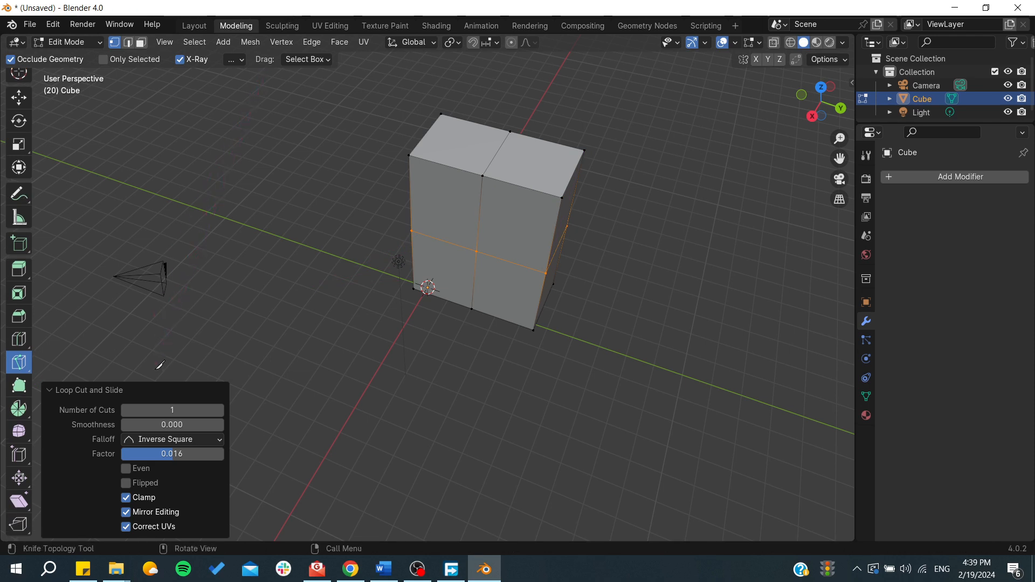
# Cancel the pending Knife cut and activate the Move tool to show the move gizmo on the selected edge loop.
pyautogui.click(247, 393)
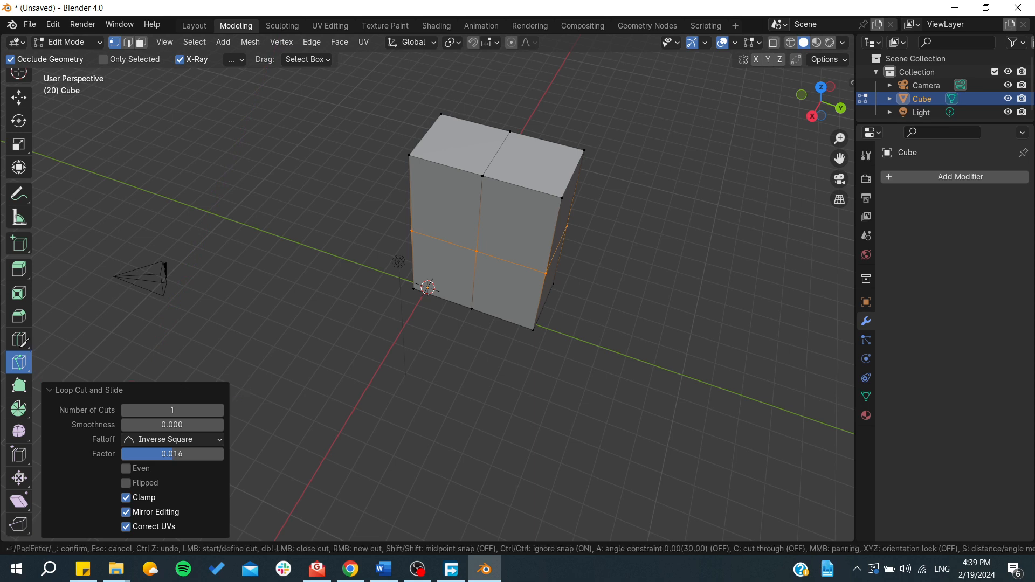
pyautogui.press('Escape')
pyautogui.click(19, 101)
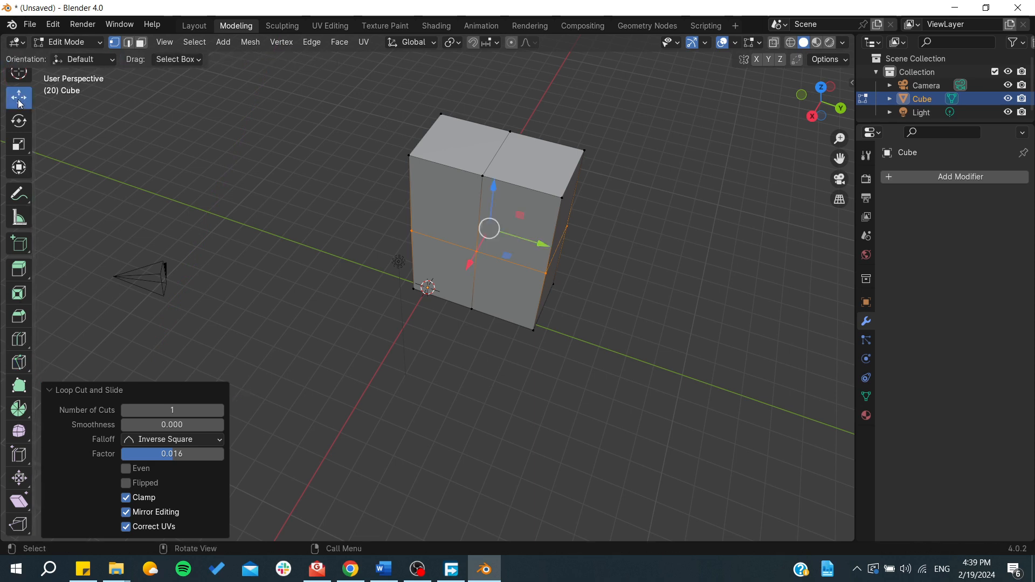
# Switch to the Sculpting workspace and examine the whole box from a higher angle.
pyautogui.click(282, 27)
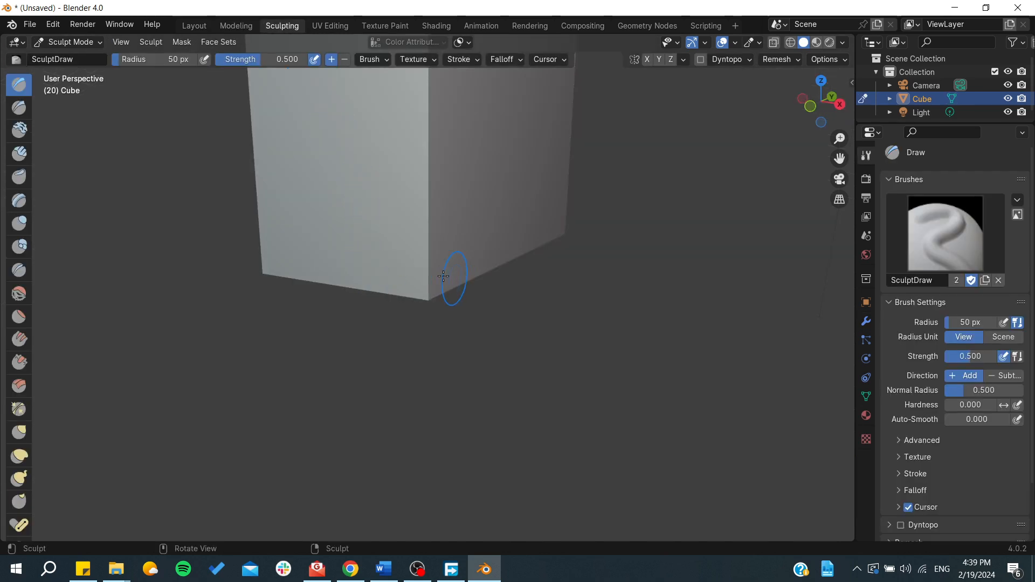
pyautogui.scroll(-4, 256, 172)
pyautogui.moveTo(254, 173)
pyautogui.mouseDown(button='middle')
pyautogui.moveTo(260, 159)
pyautogui.moveTo(601, 232)
pyautogui.moveTo(580, 238)
pyautogui.mouseUp(button='middle')
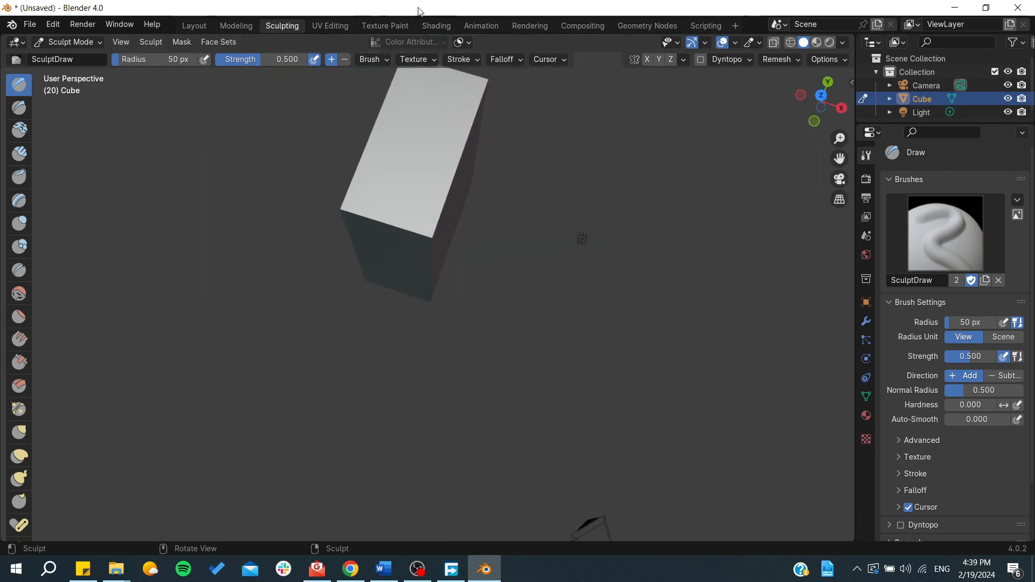
# Switch to the Texture Paint workspace and look over the available file commands without choosing one.
pyautogui.click(385, 25)
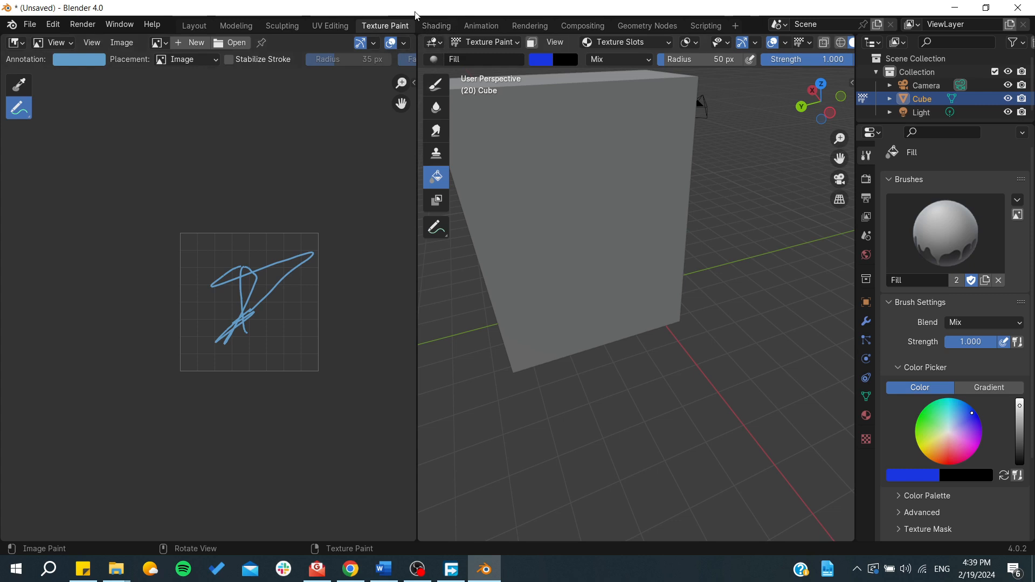
pyautogui.click(35, 28)
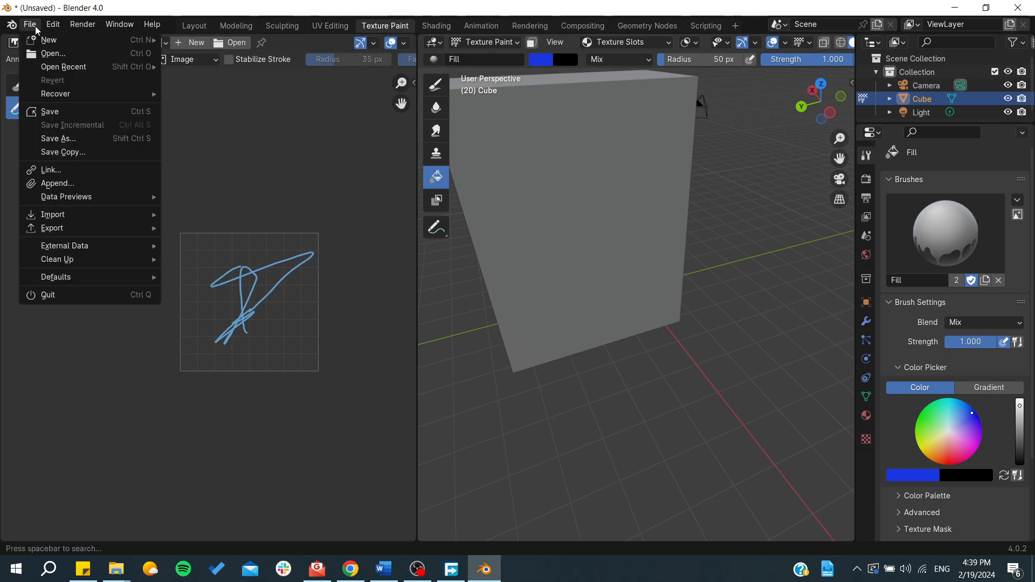
pyautogui.click(37, 28)
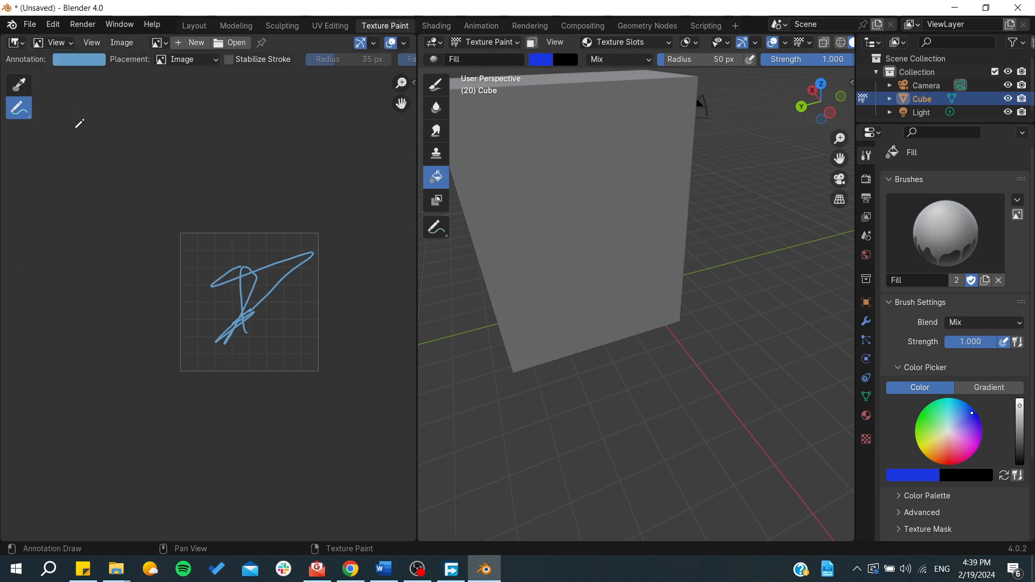